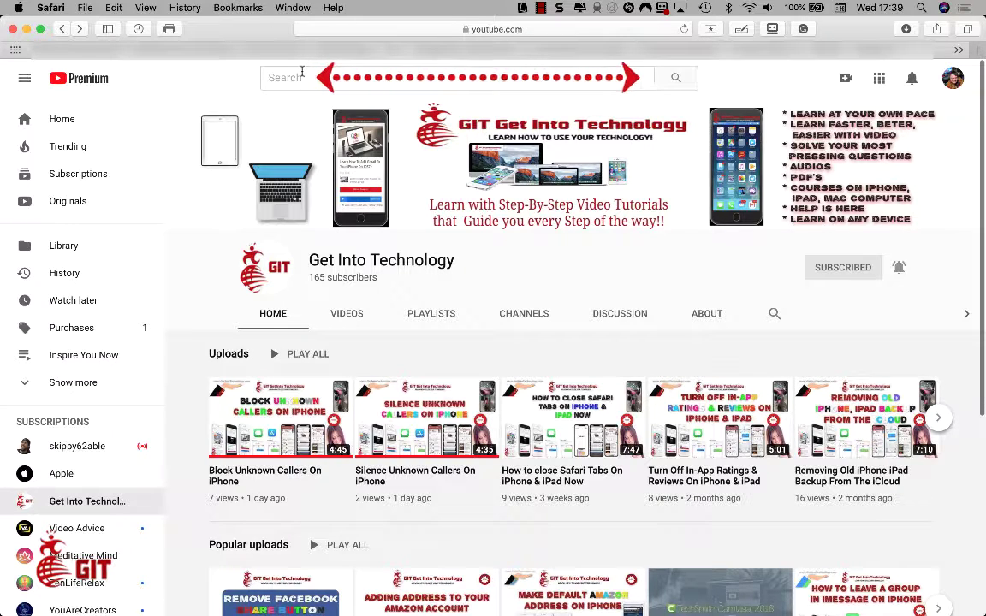
Step: Search YouTube for "affirmations"
click(302, 75)
text(affirmations)
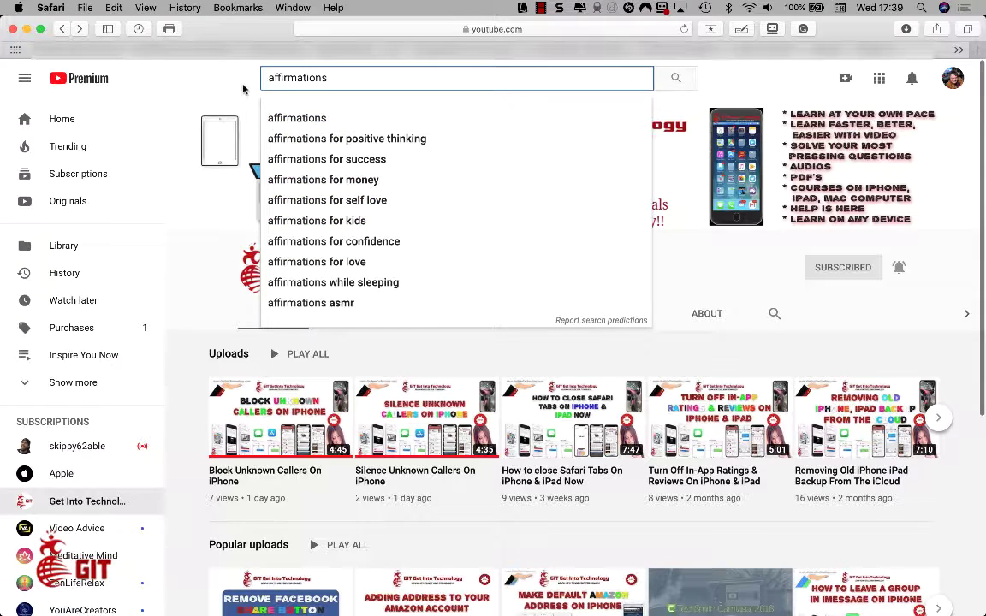
key(Return)
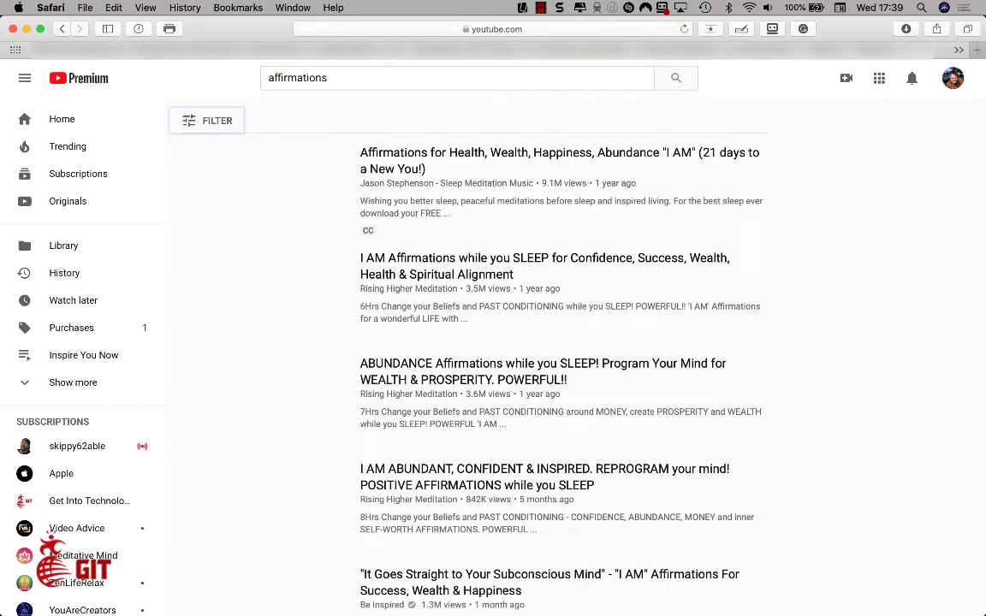
Step: Open the video "Affirmations for Health, Wealth, Happiness, Abundance "I AM" (21 days to a New You!)" and pause it
mouse_move(244, 197)
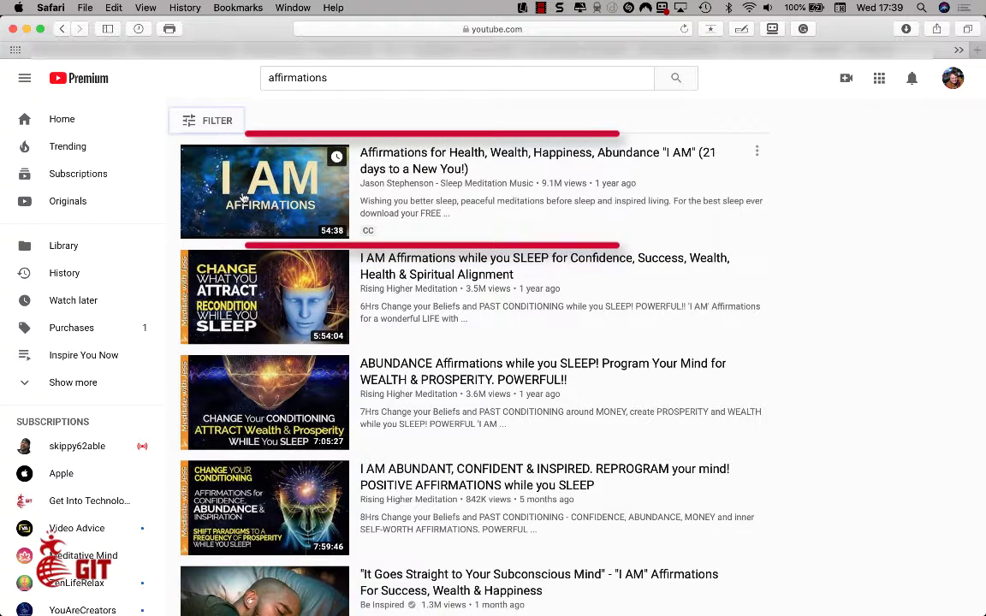
click(244, 197)
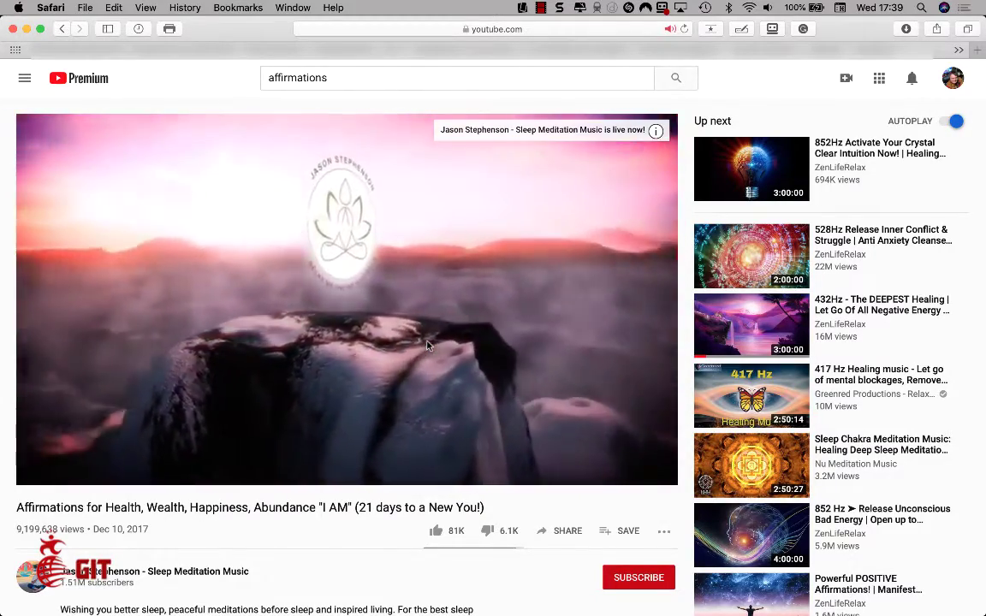
click(428, 346)
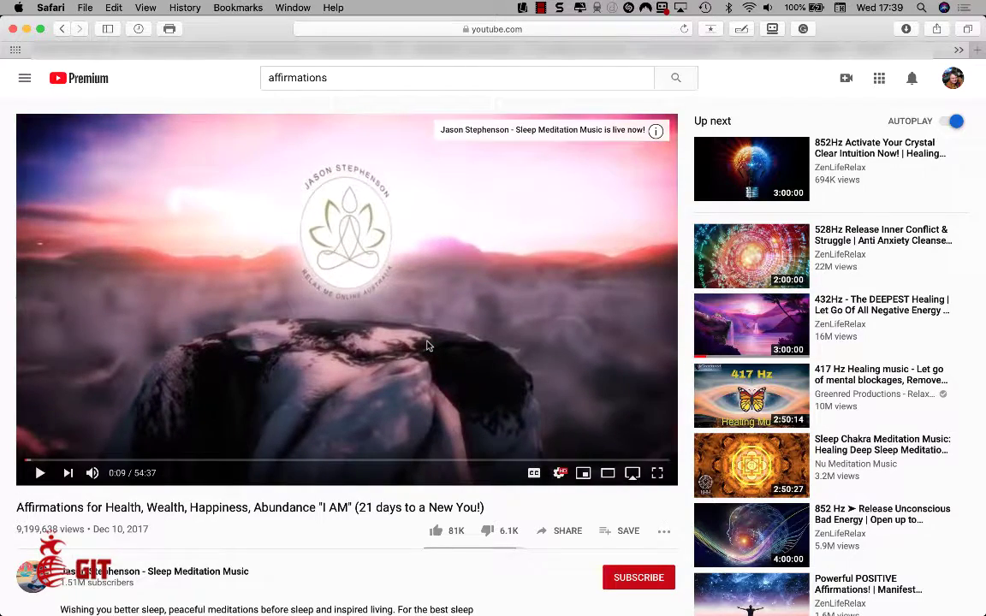
Step: Save the video to a new public playlist named "Affirmations Sleep"
scroll(428, 346, down, 2)
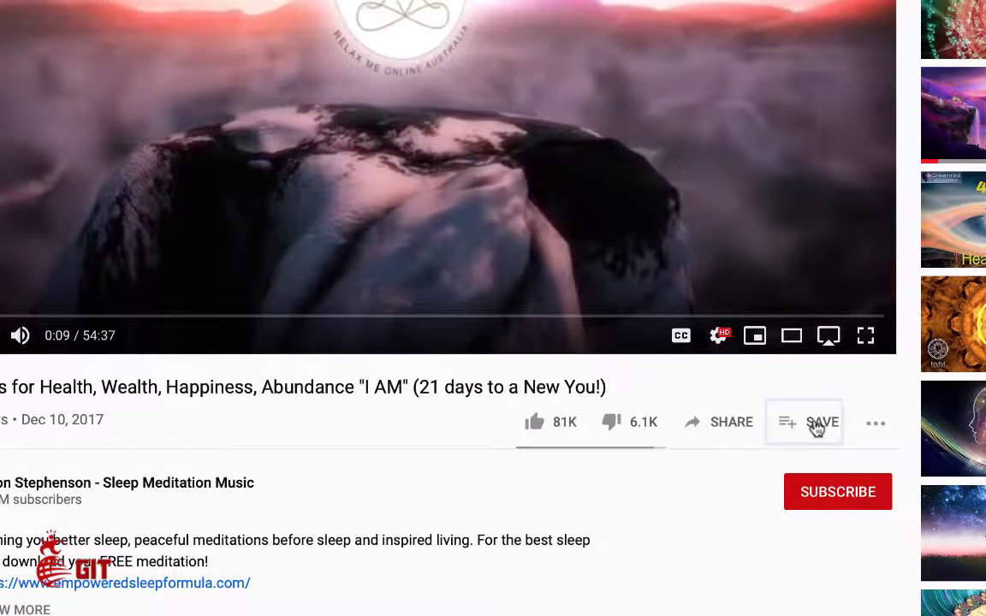
click(816, 428)
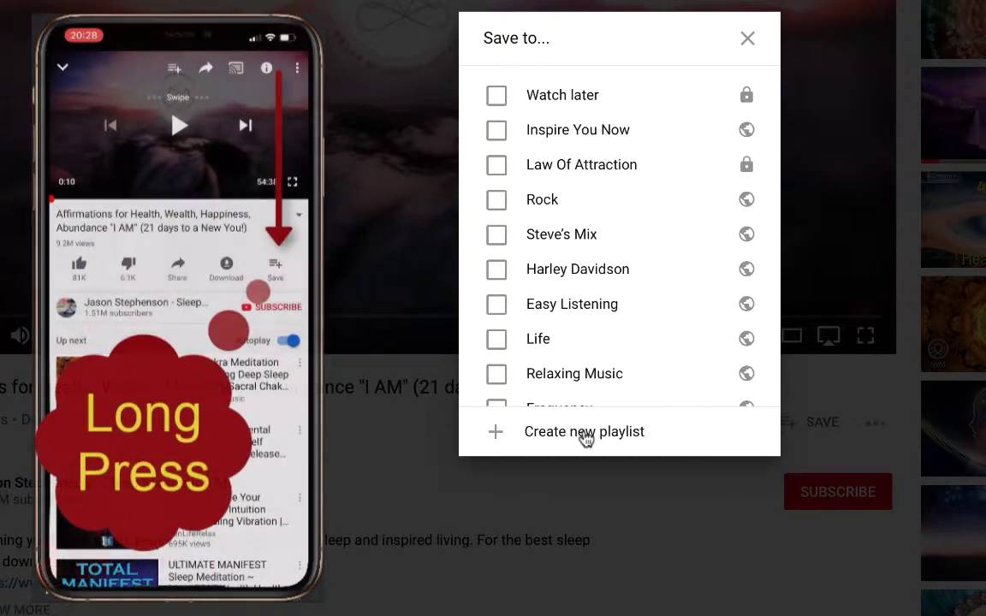
click(586, 433)
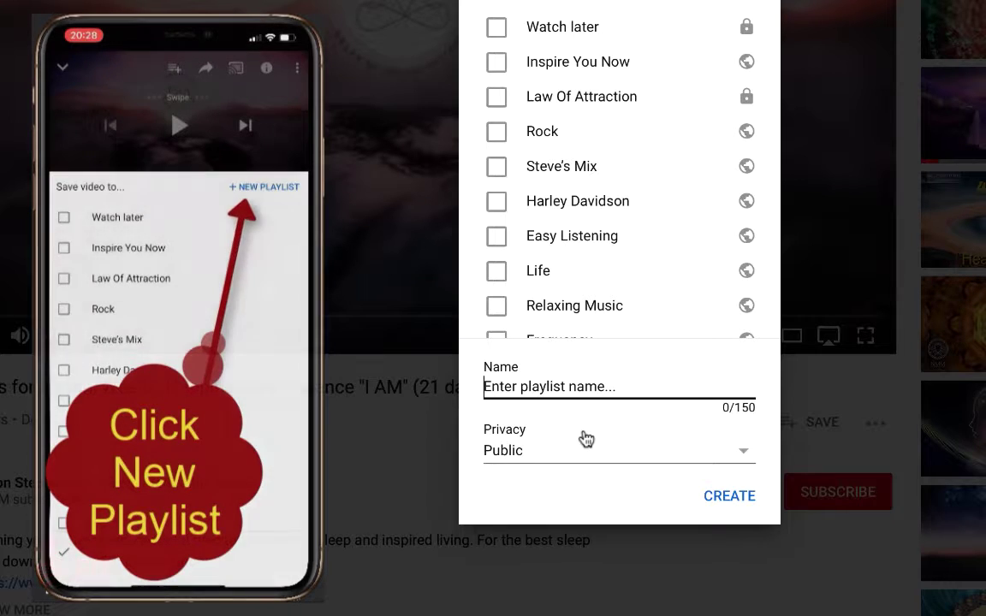
text(affirmations)
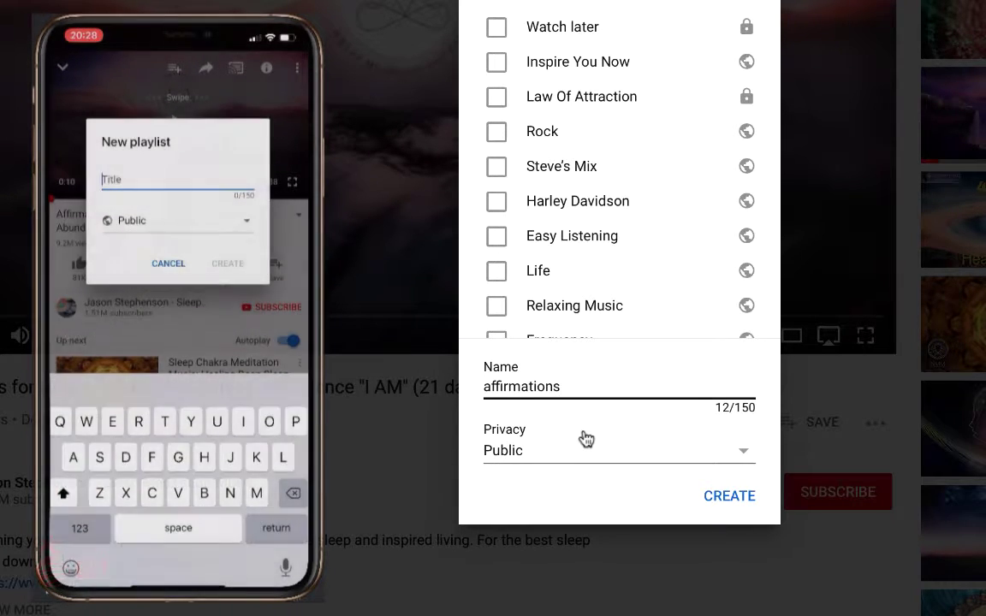
key(Home)
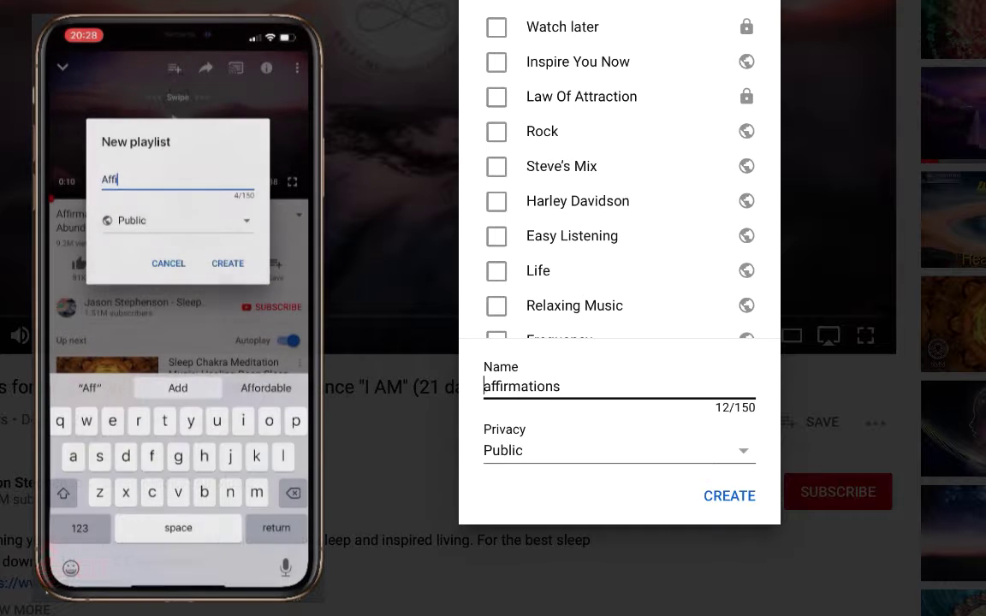
key(shift+Right)
text(A)
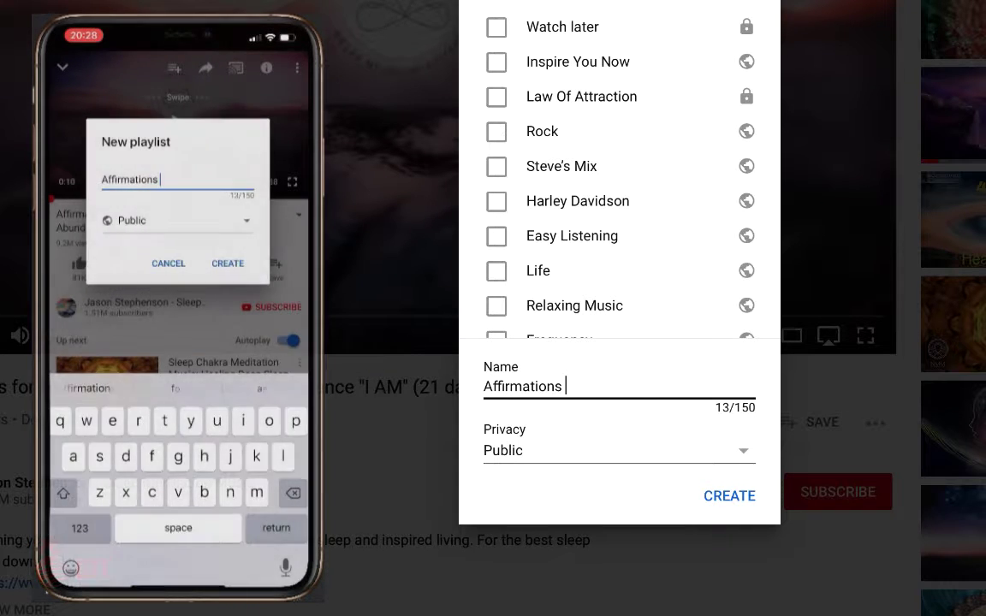
text( Sl)
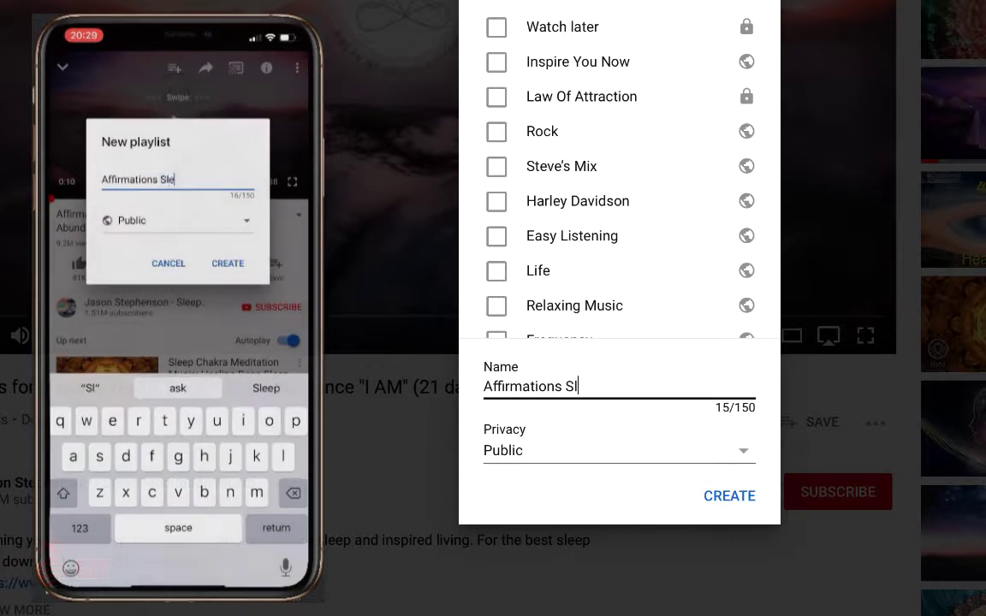
text(eep)
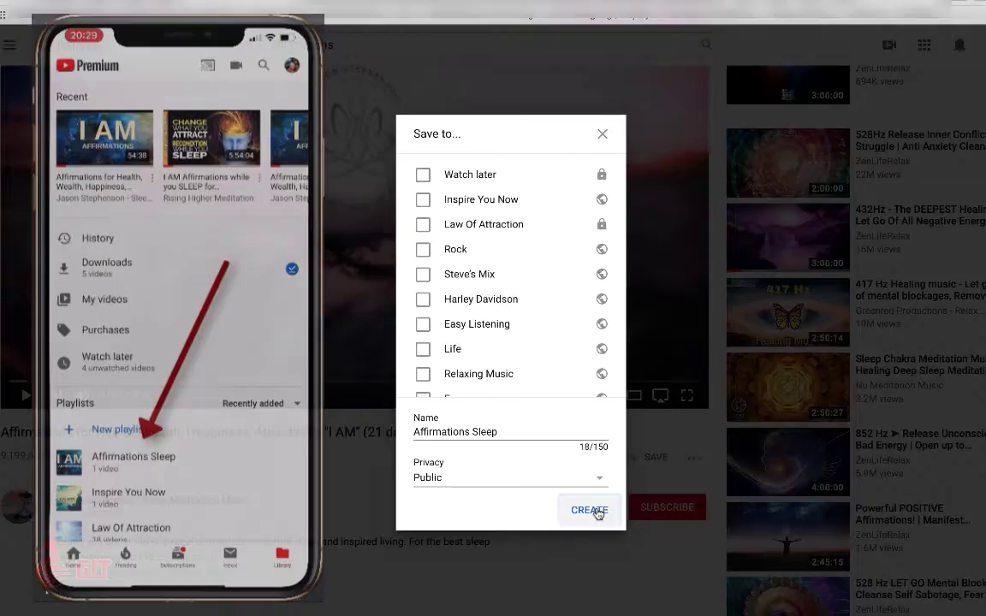
click(738, 500)
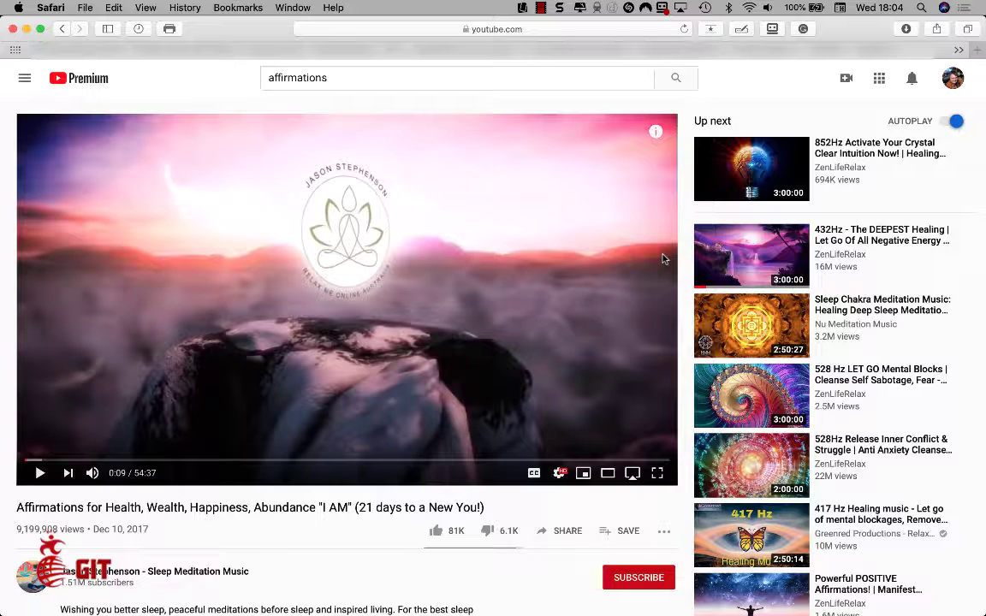
Step: Open the Affirmations Sleep playlist, start its "I AM" affirmations video and pause playback
scroll(663, 259, left, 5)
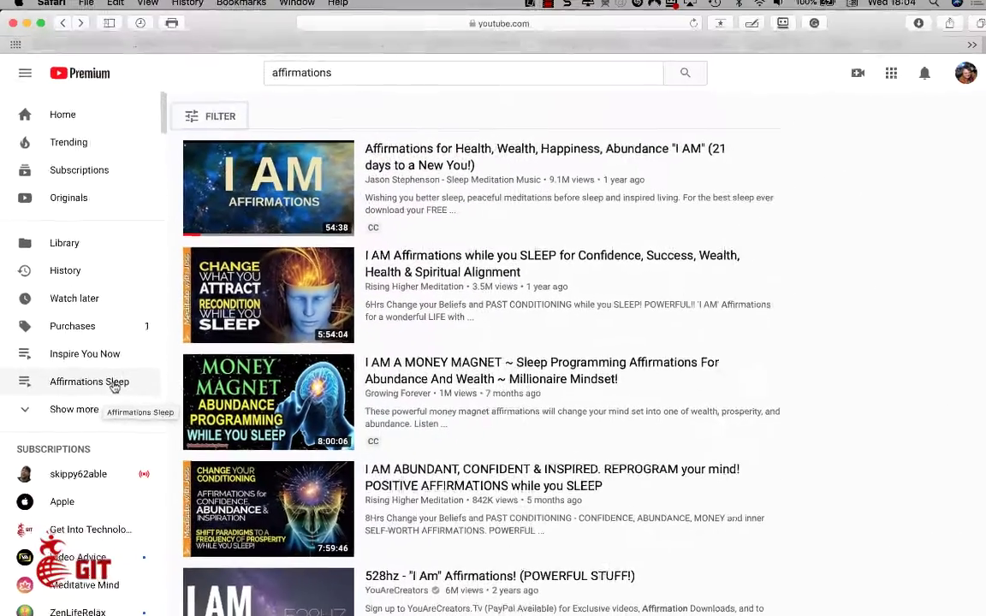
click(112, 385)
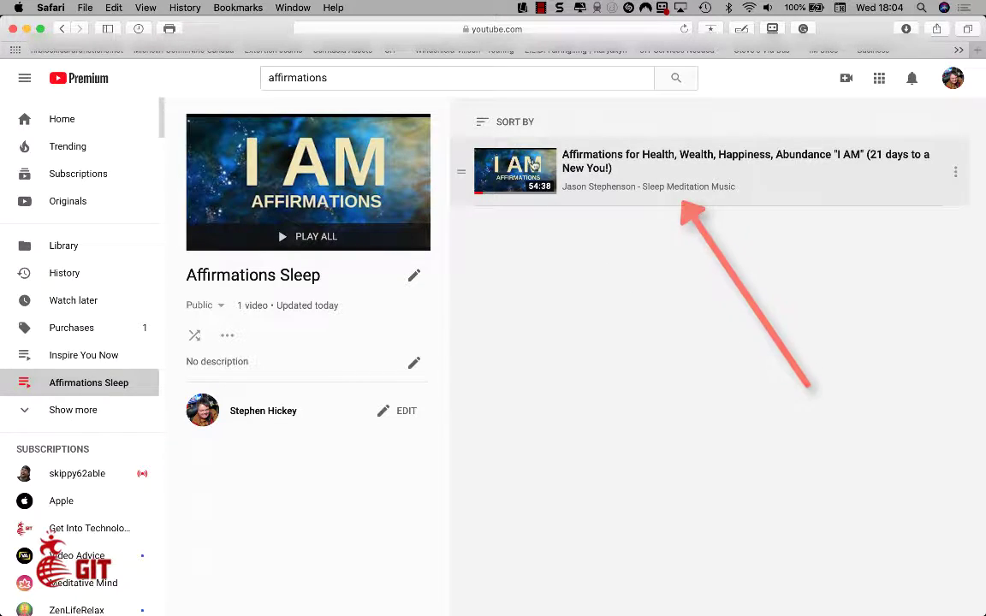
click(529, 165)
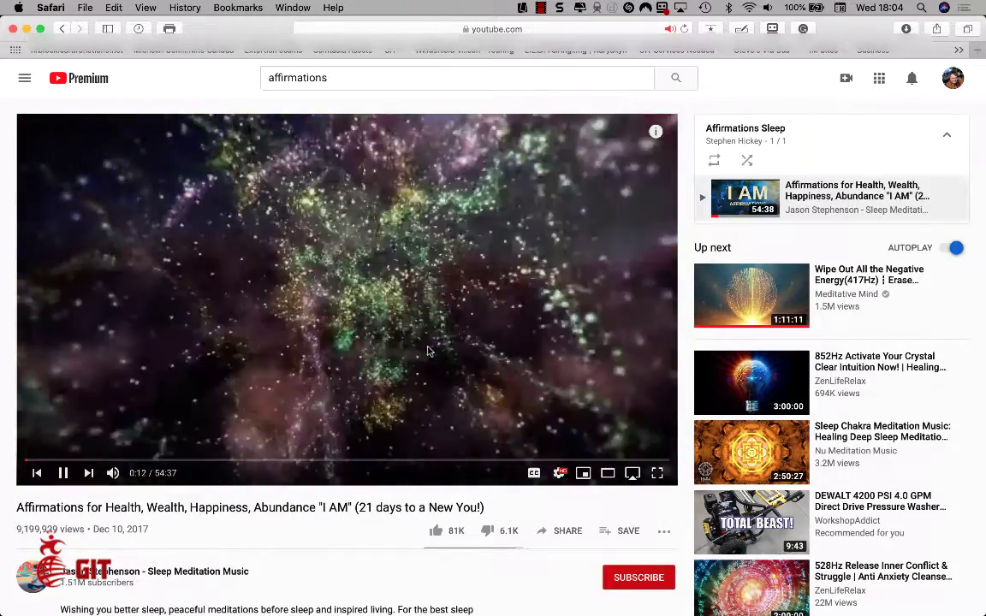
click(428, 351)
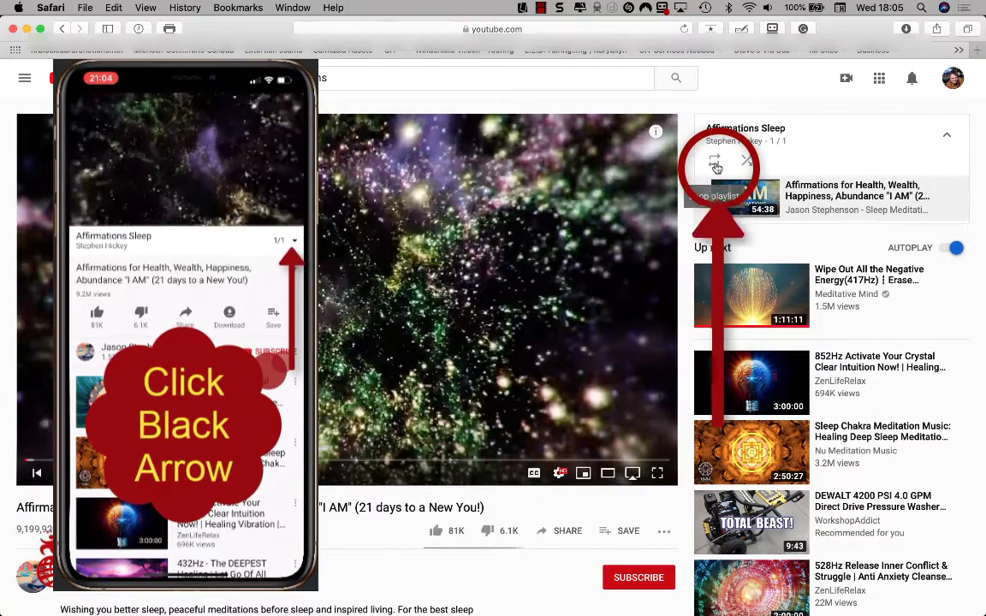
Step: Turn on looping for the Affirmations Sleep playlist
click(717, 164)
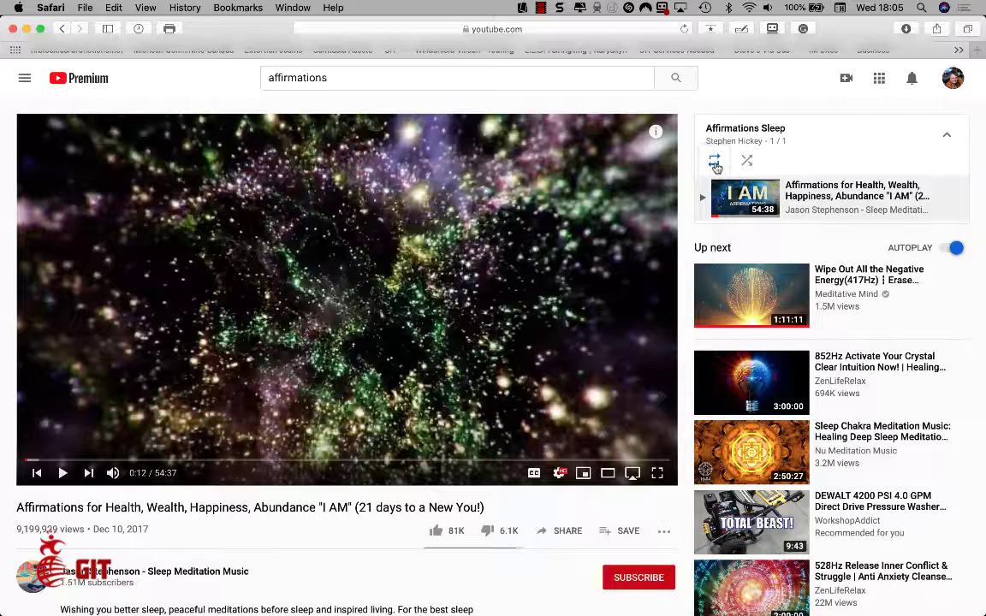
click(720, 165)
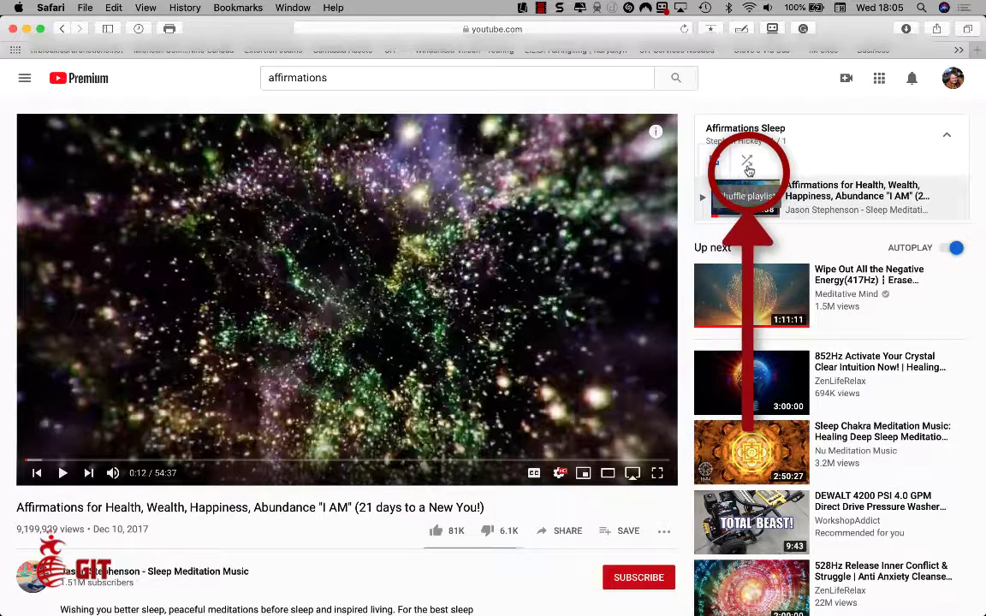
Step: Try the playlist's shuffle option on and off, and switch looping off and back on
click(749, 163)
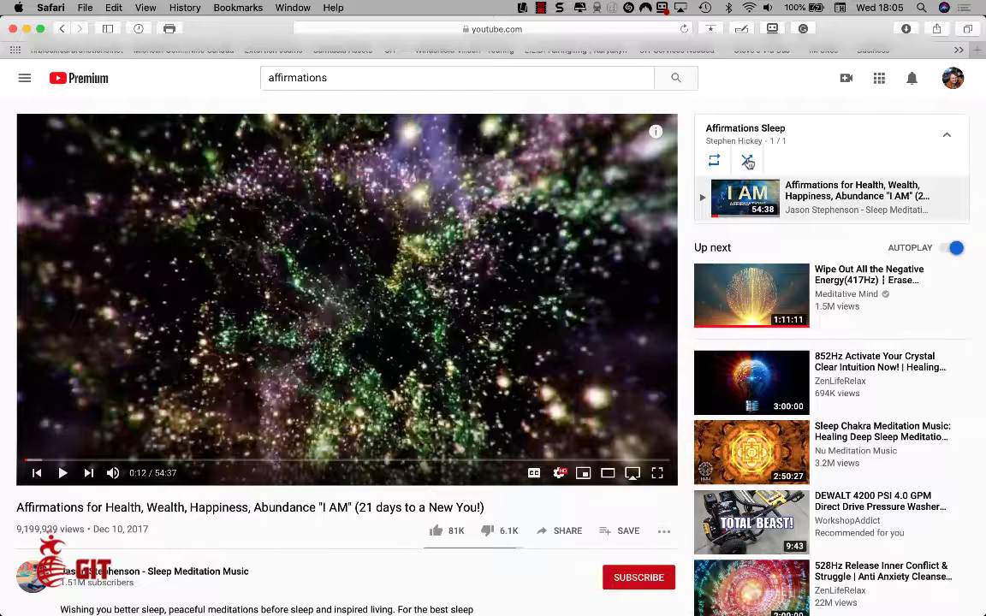
click(748, 162)
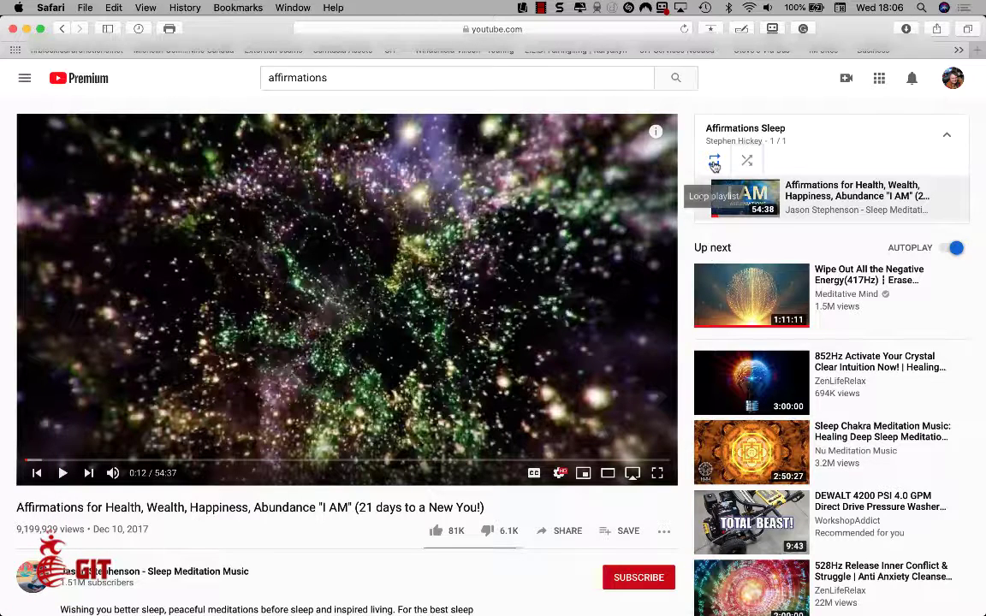
click(715, 164)
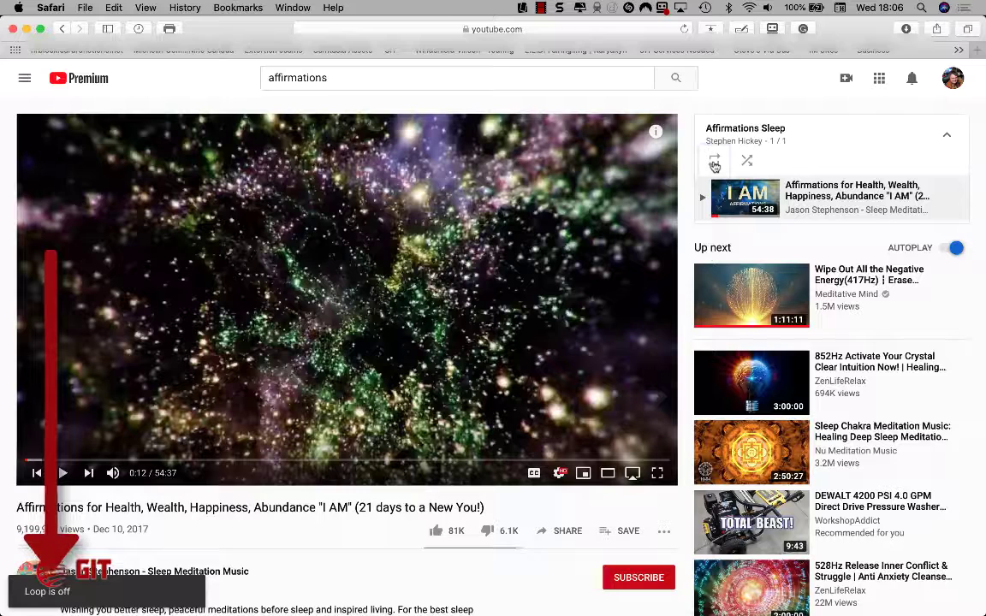
click(715, 164)
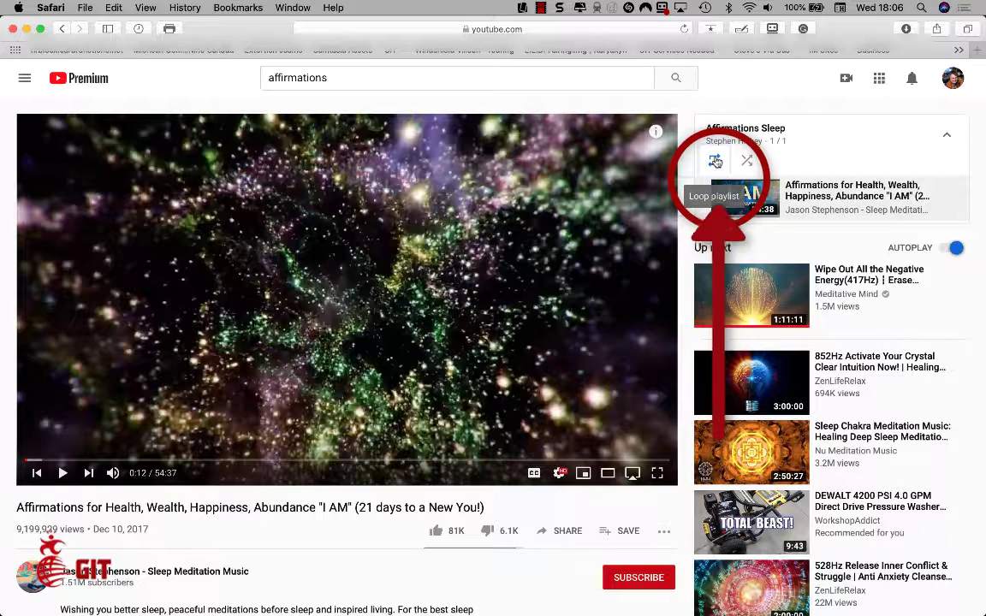
click(714, 161)
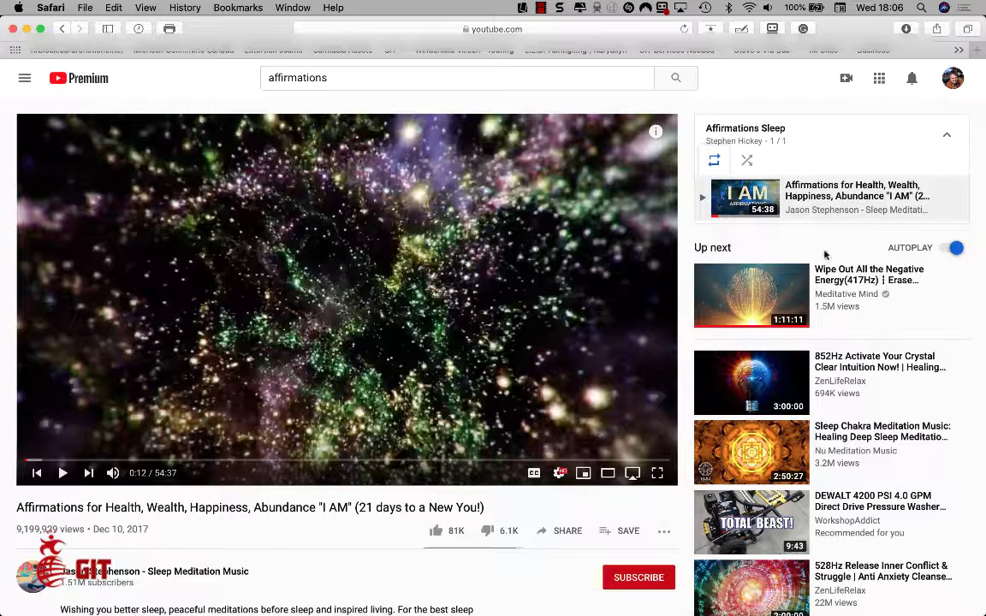
click(748, 163)
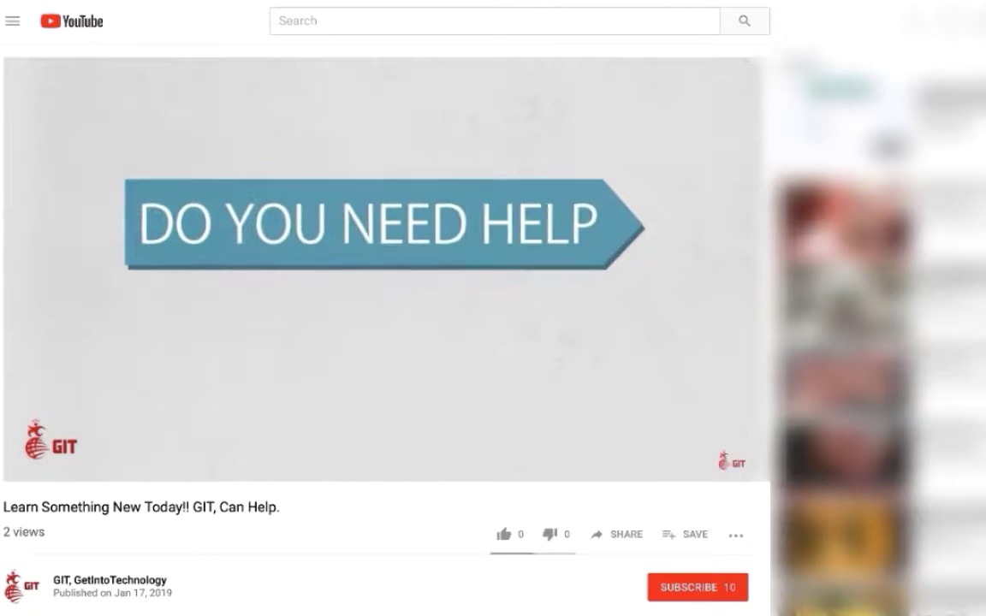
Step: Subscribe to the GIT, GetIntoTechnology channel and activate its notification bell
click(688, 589)
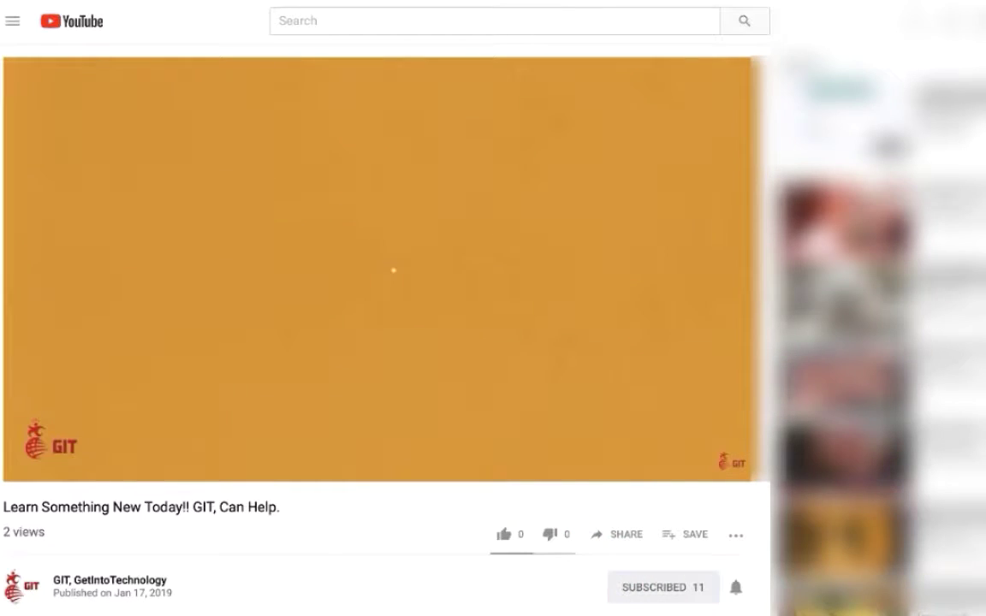
click(736, 589)
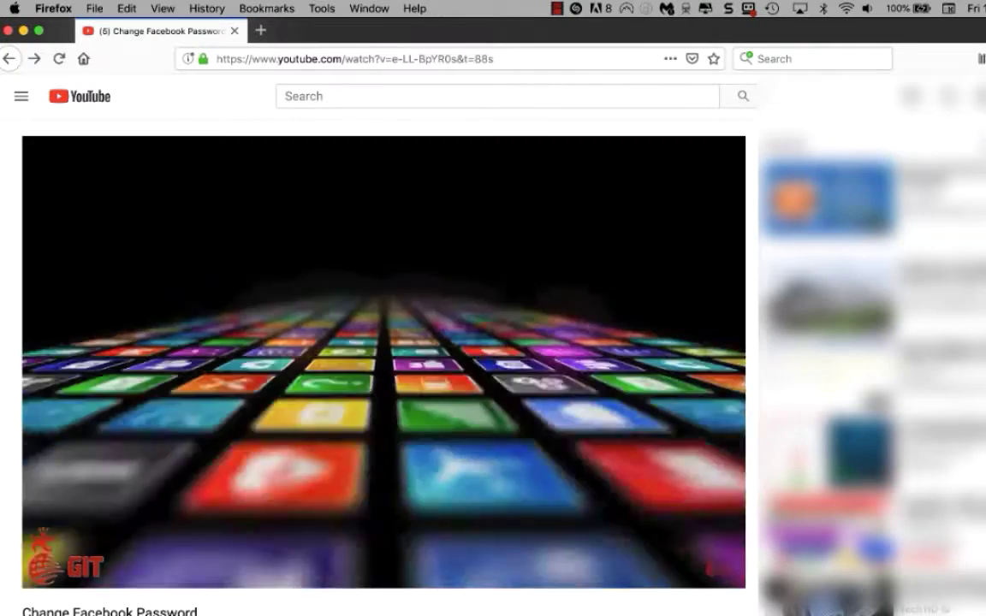
Step: Like the video "Change Facebook Password"
scroll(511, 428, down, 5)
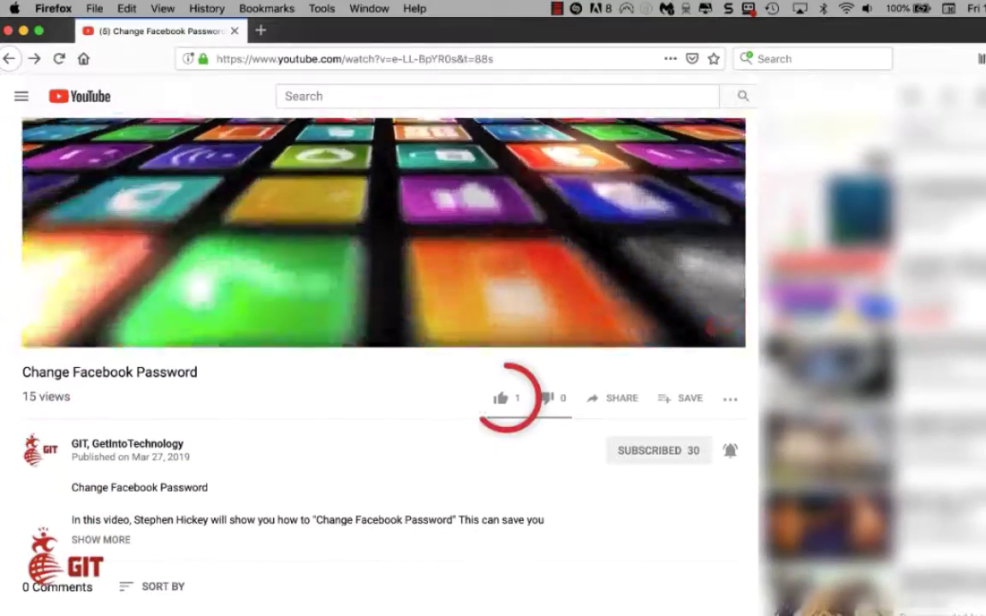
click(502, 401)
click(501, 400)
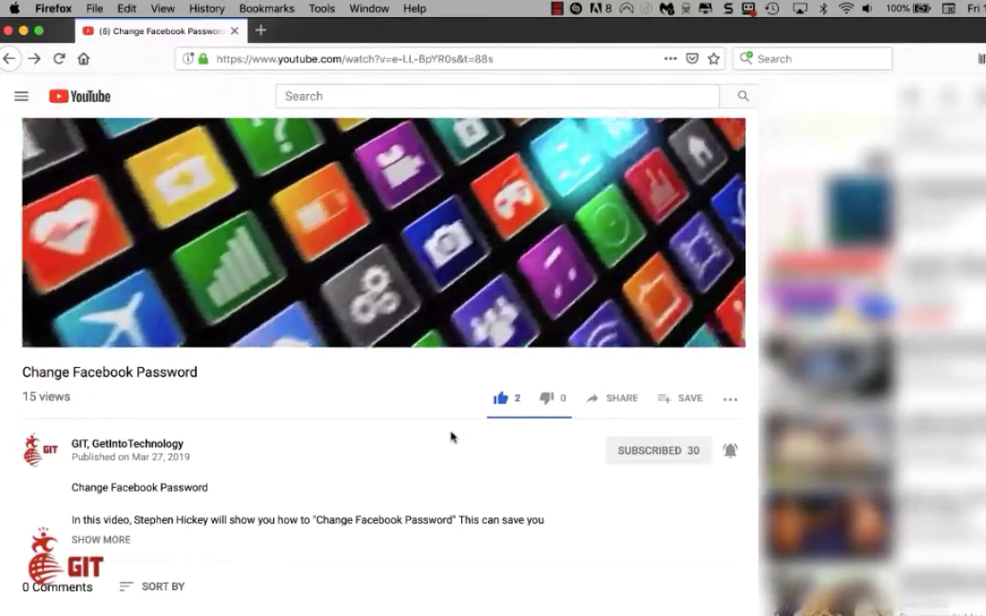
Step: Expand the full description of the "Change Facebook Password" video and review its website and social media links
scroll(451, 437, down, 3)
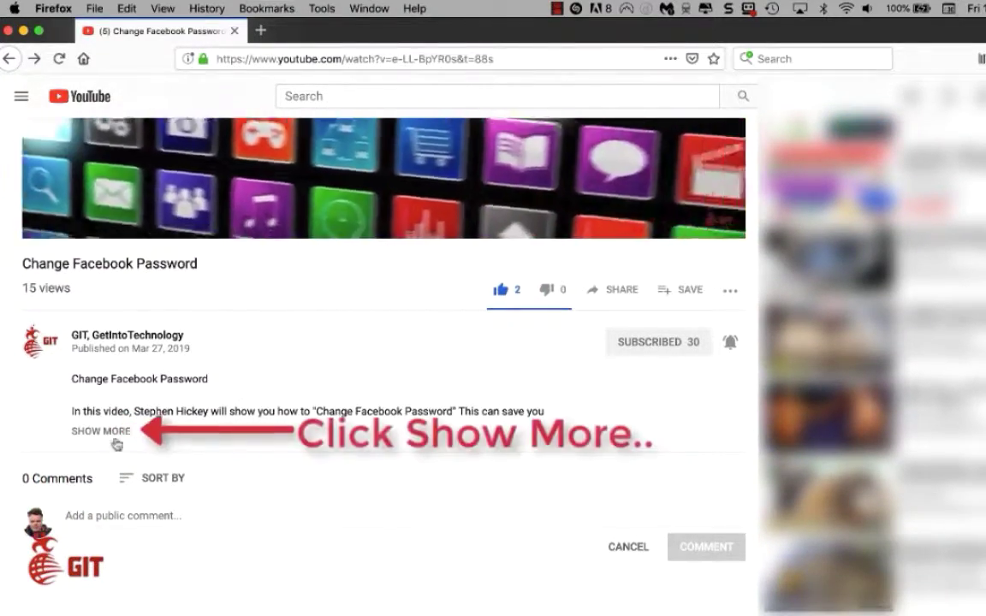
click(100, 431)
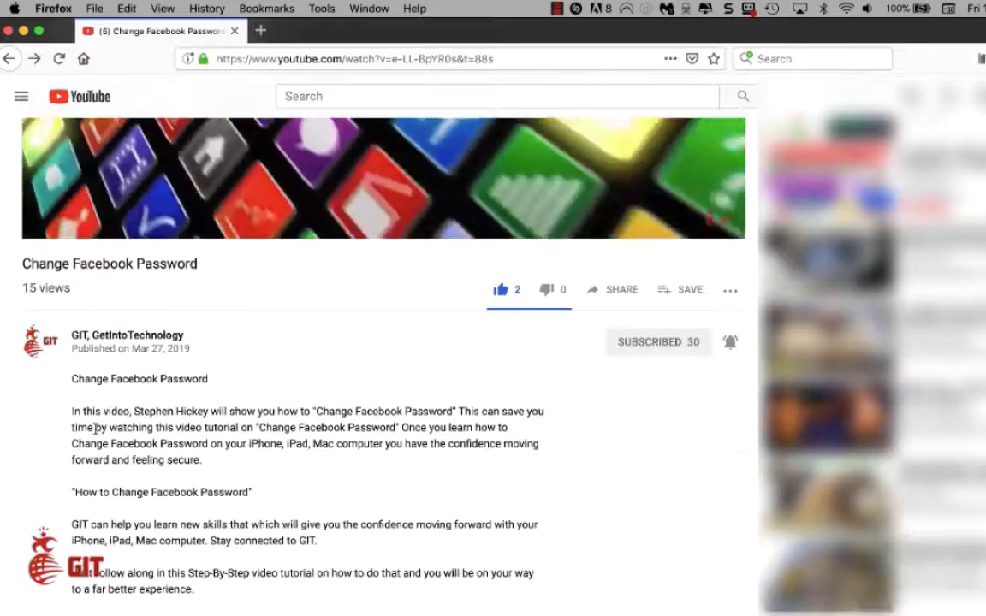
scroll(324, 441, down, 6)
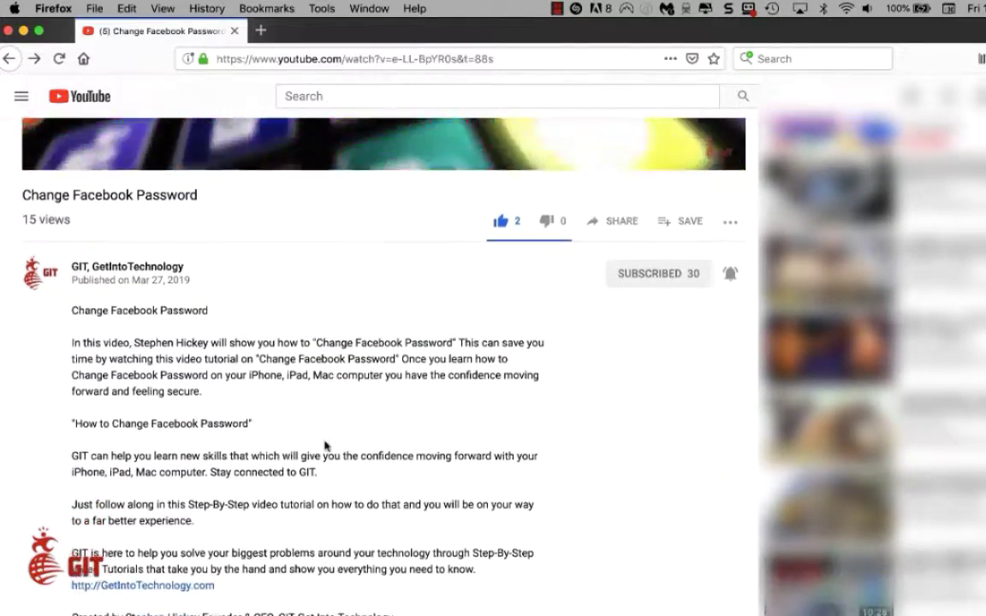
scroll(324, 441, down, 2)
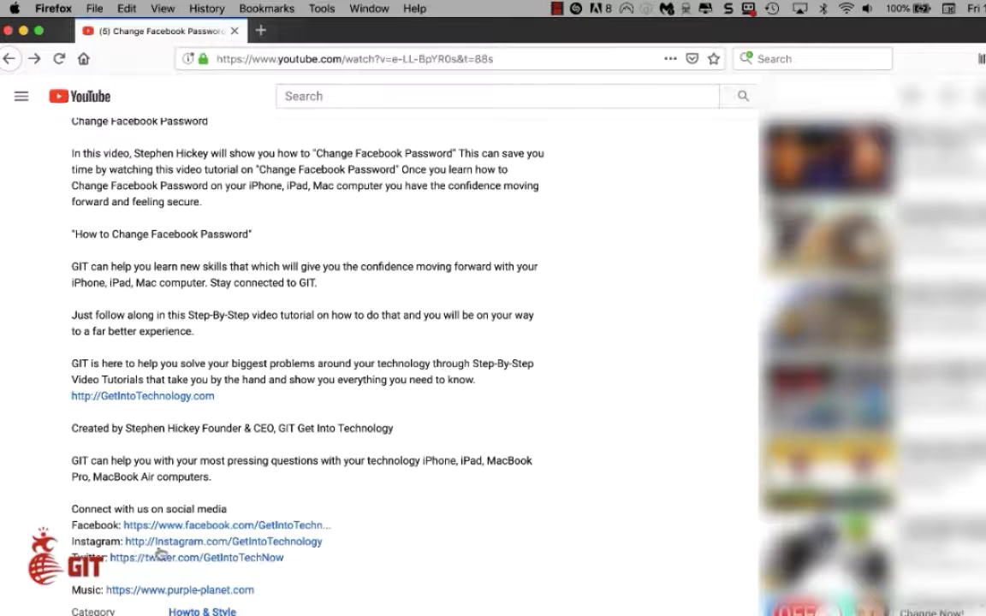
scroll(316, 562, down, 9)
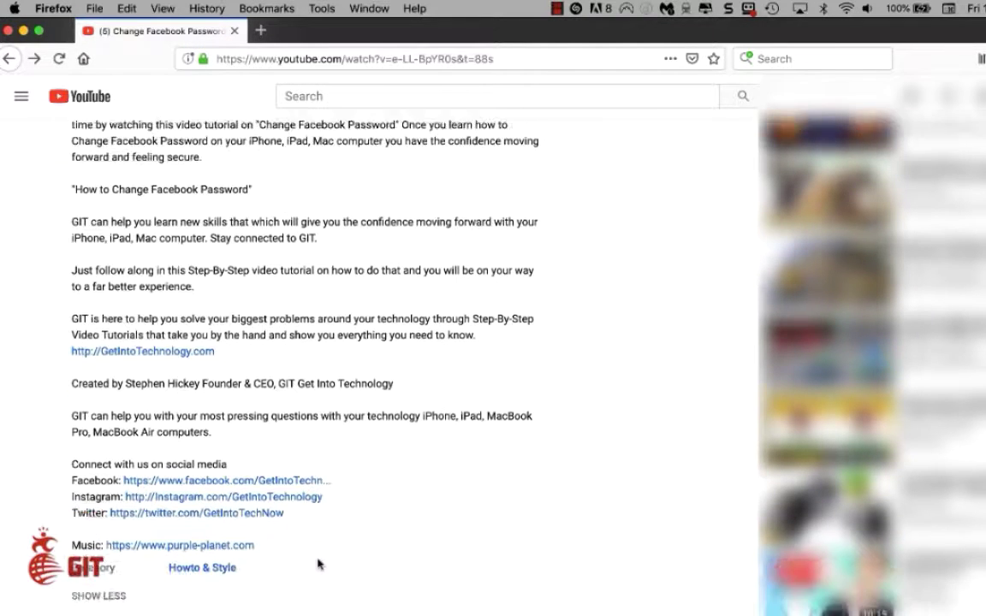
scroll(318, 564, down, 2)
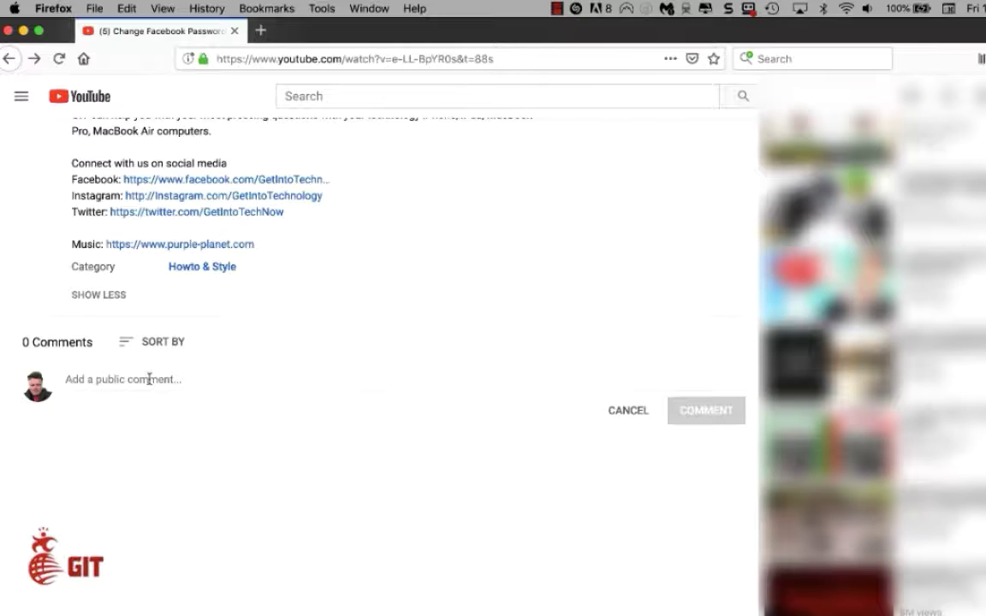
Step: Post the public comment "Great video on how to change my Facebook password. It was easy to follow along. Thx 👏👏"
click(149, 380)
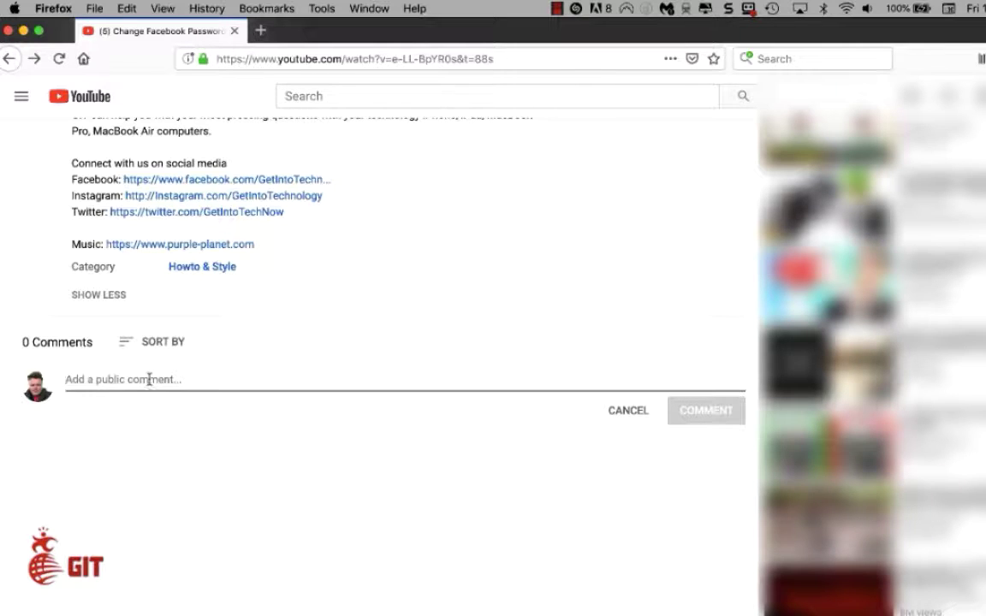
key(super+v)
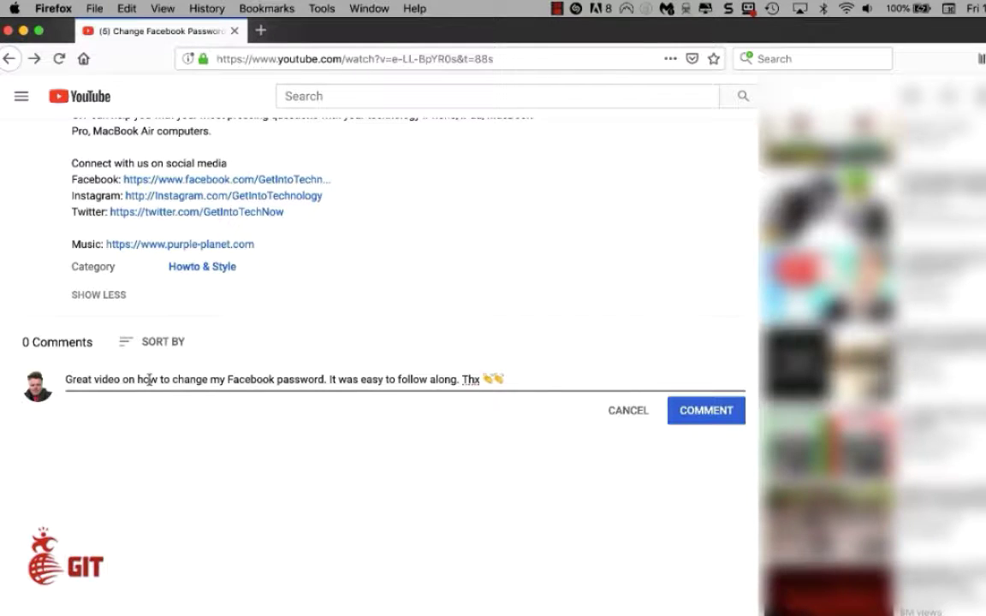
click(707, 411)
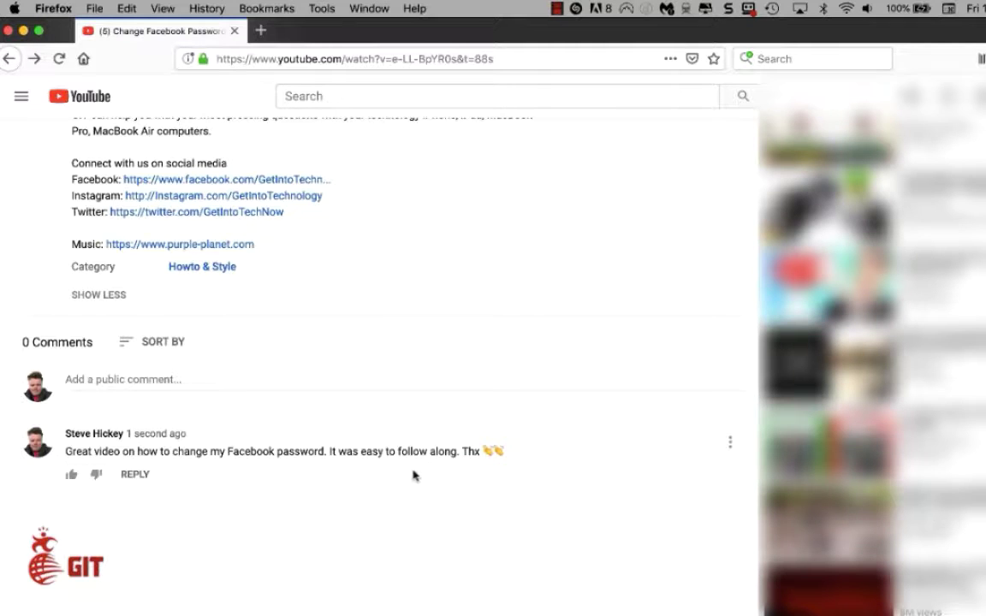